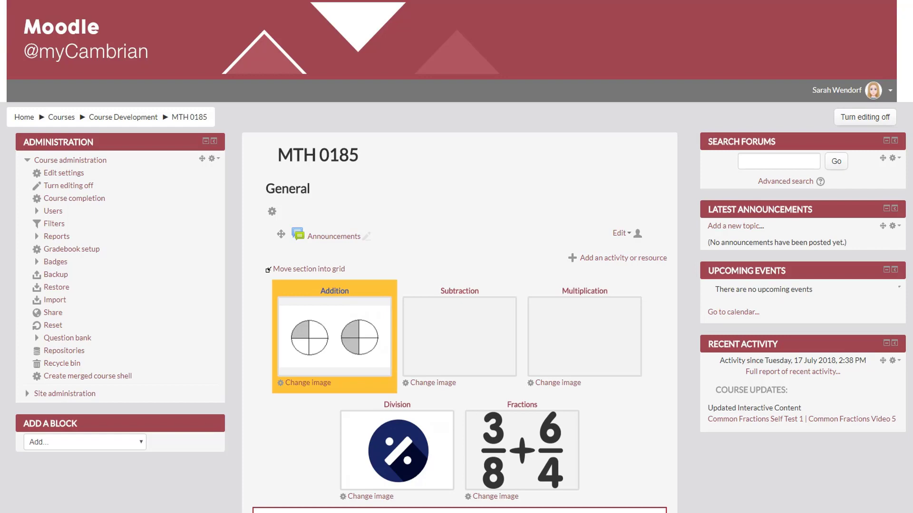
- Scroll down to the Fractions section's nine H5P Common Fractions video activities
scroll(456, 257, down, 15)
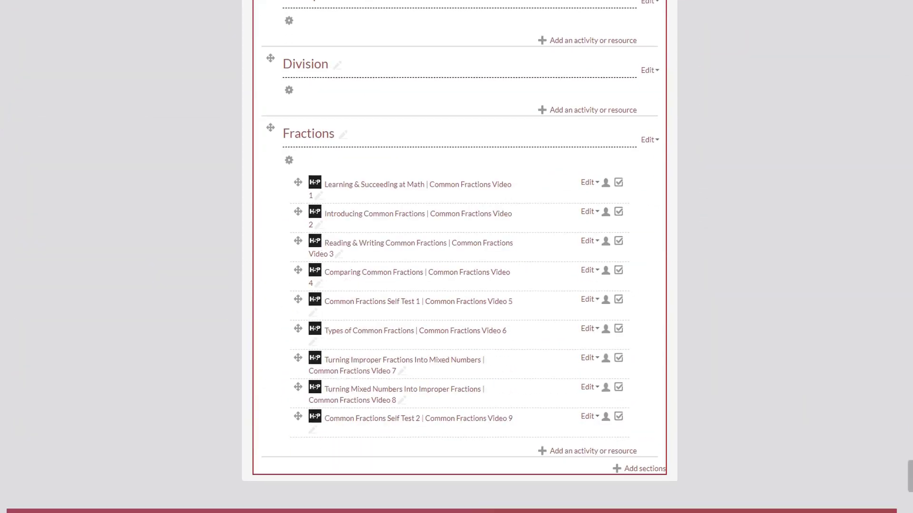
scroll(457, 257, down, 2)
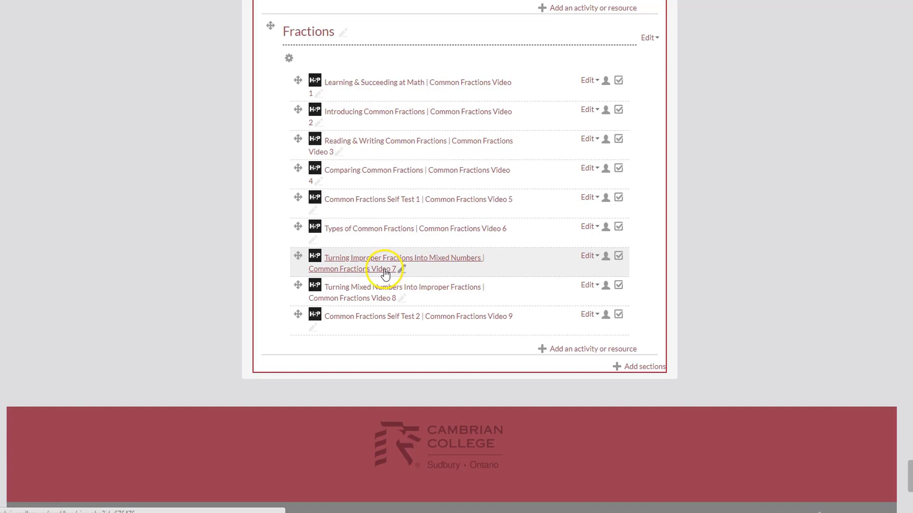
- Open Edit settings for Common Fractions Video 7 and reach its Interactive Video Editor
click(589, 257)
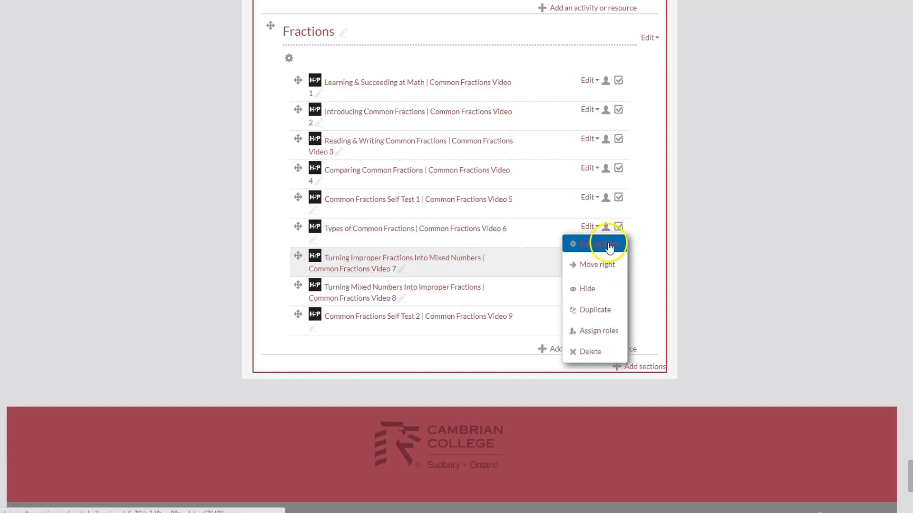
click(605, 241)
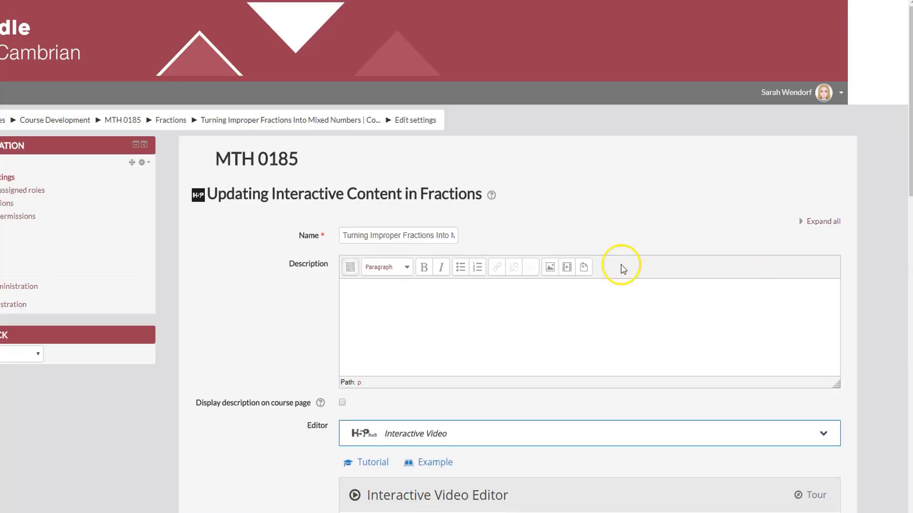
scroll(249, 330, down, 4)
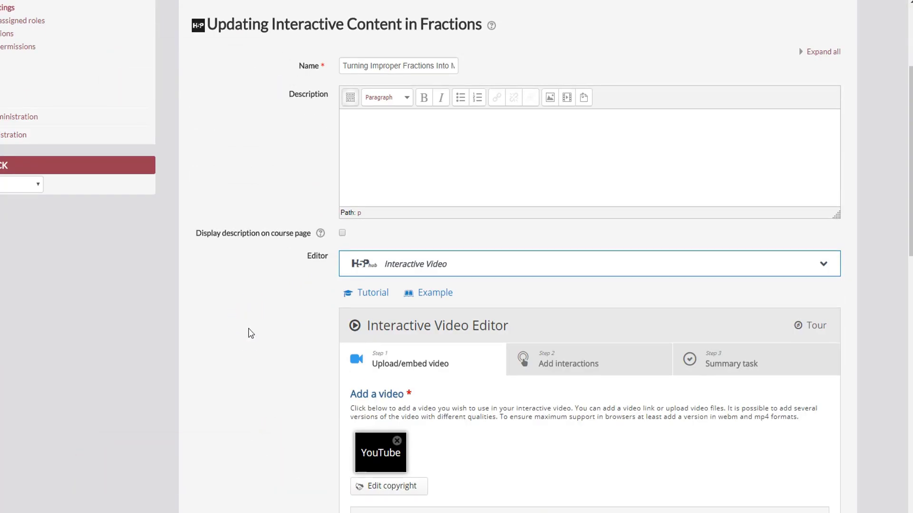
scroll(261, 346, down, 4)
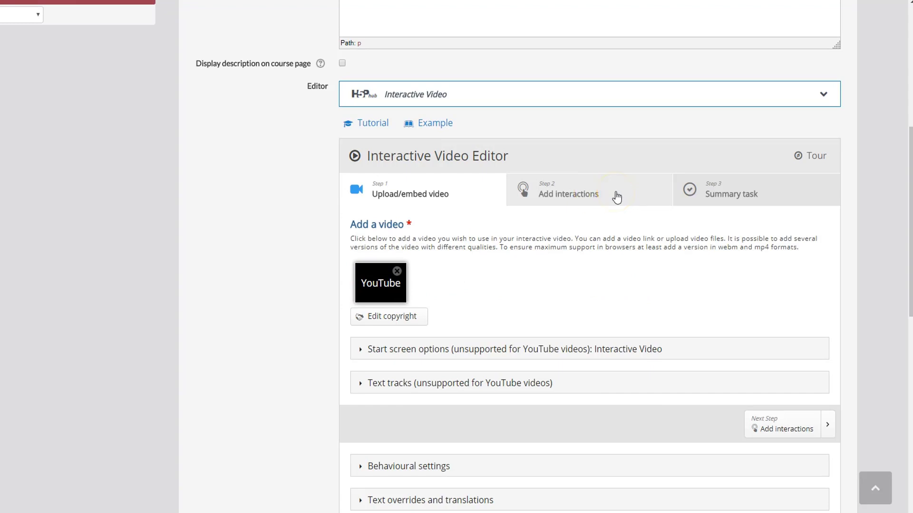
- Switch to the Add interactions step and cue the YouTube video to 1:21
click(613, 195)
click(573, 197)
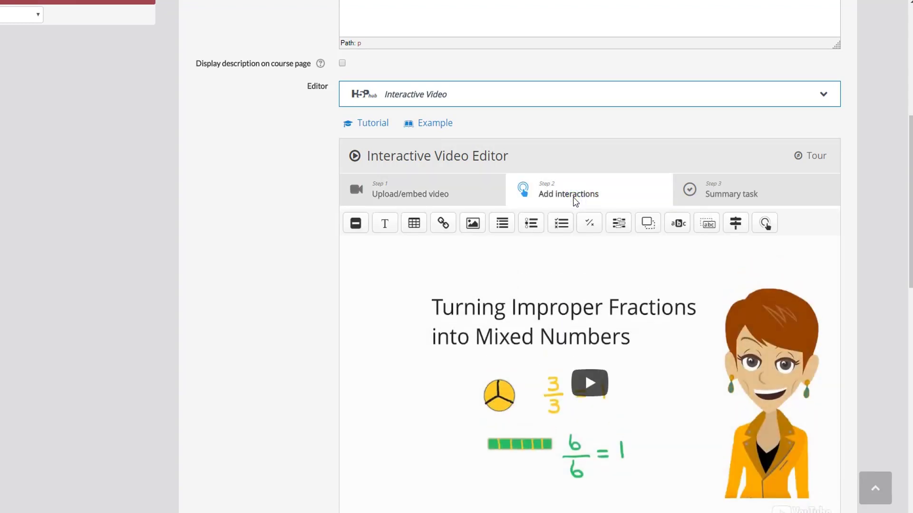
click(241, 371)
scroll(259, 373, down, 3)
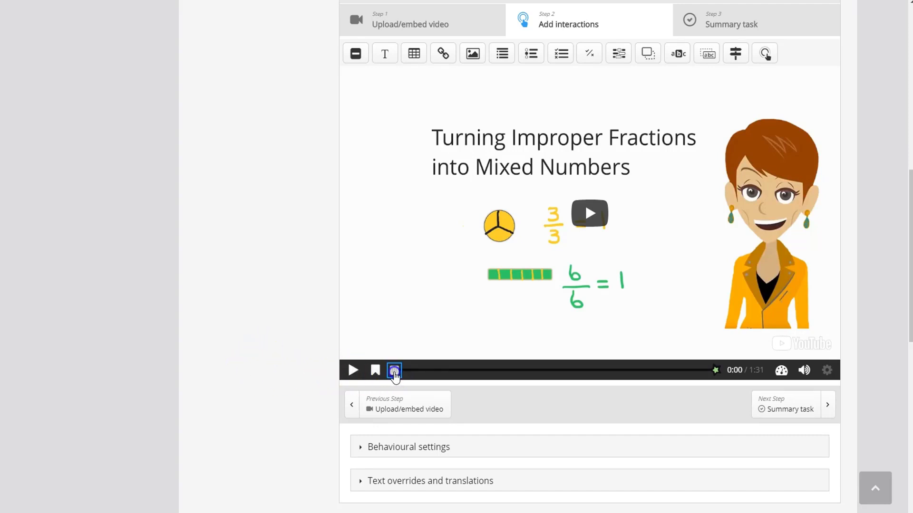
drag(393, 371, 674, 371)
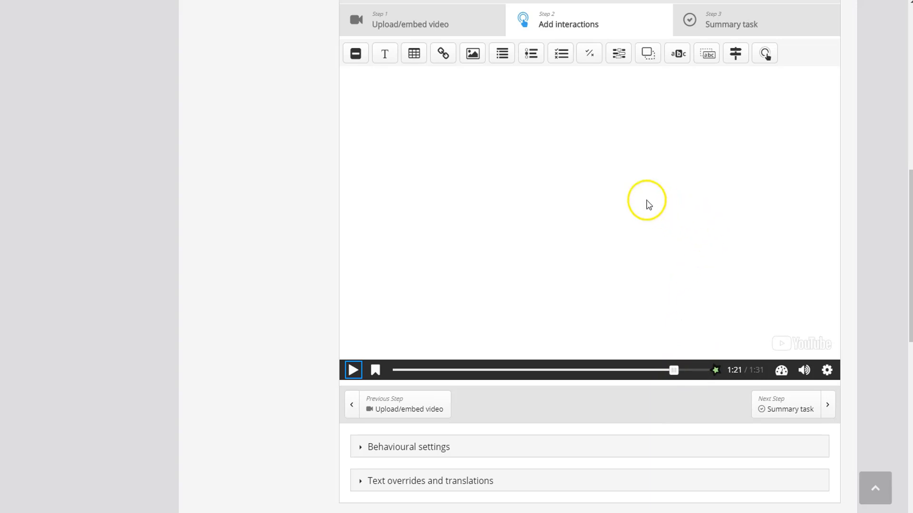
- Add a Multiple Choice interaction from 1:21 to 1:23 that pauses the video, displayed as Poster
click(562, 54)
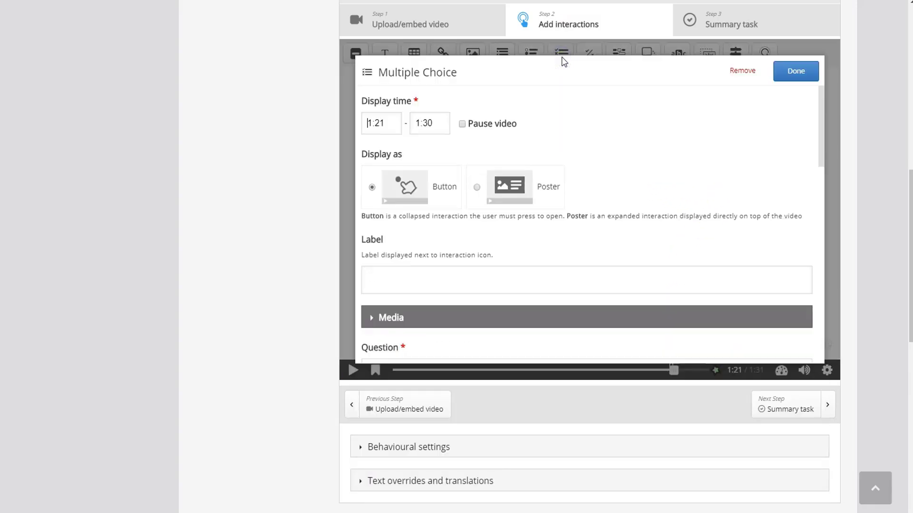
click(489, 124)
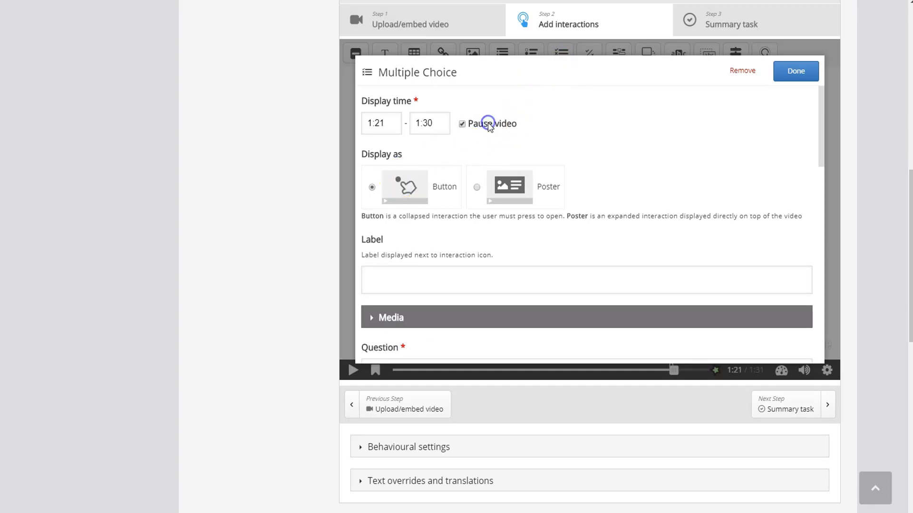
click(430, 122)
double_click(430, 122)
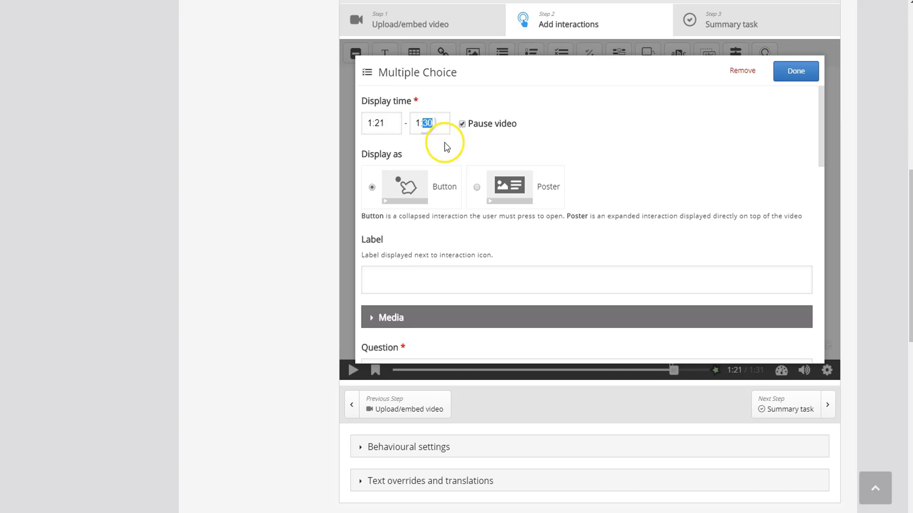
text(23)
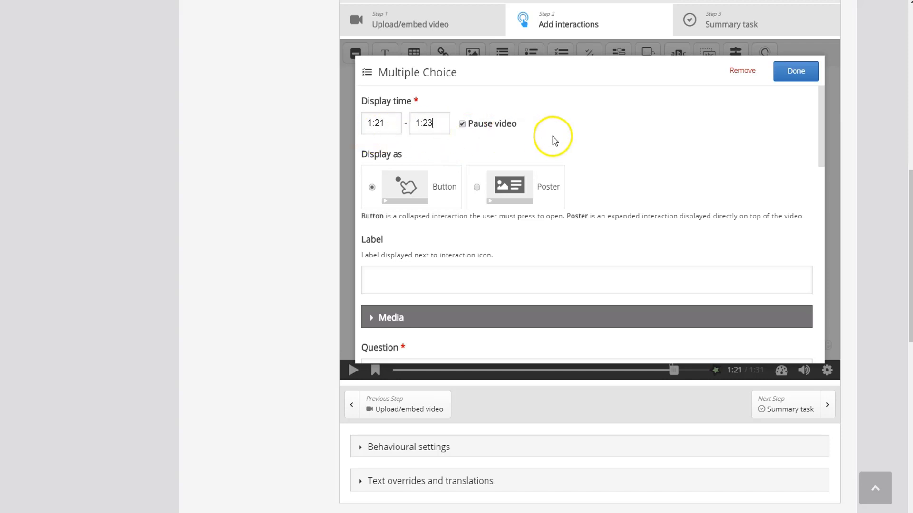
click(564, 137)
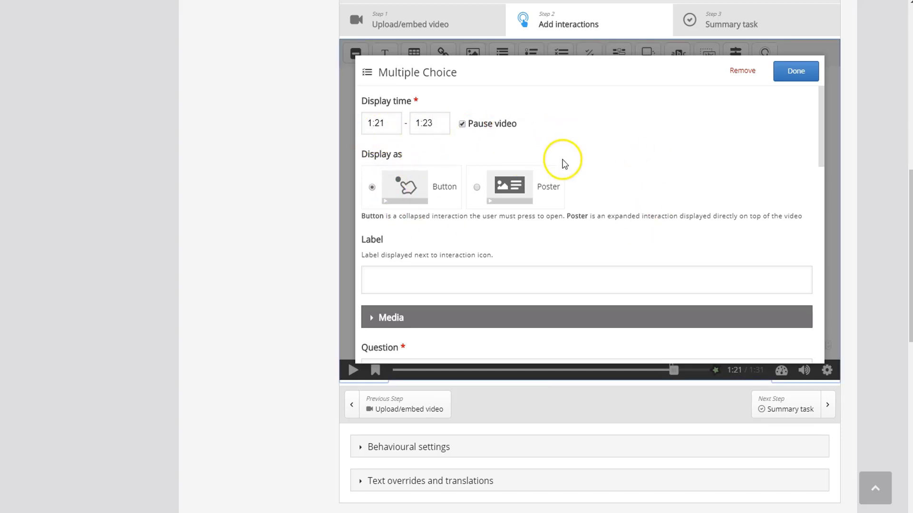
click(541, 190)
click(661, 149)
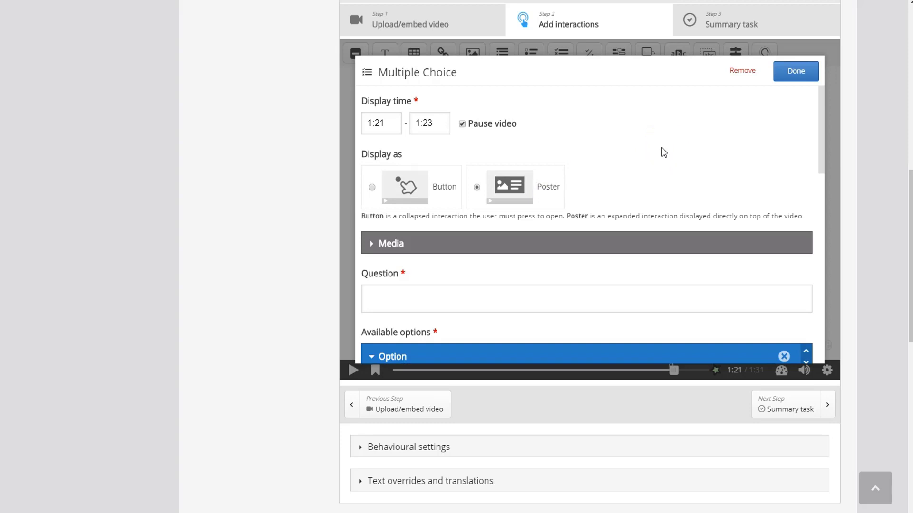
scroll(658, 182, down, 3)
- Paste in the question asking what 8/5 is as a mixed number
click(550, 195)
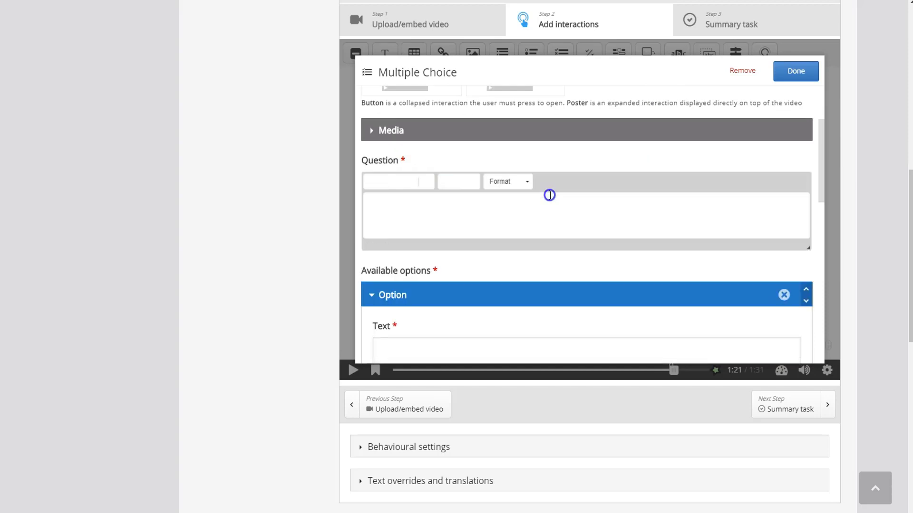
text(Turn the improper fraction into a mixed number. What does 8/5 become?)
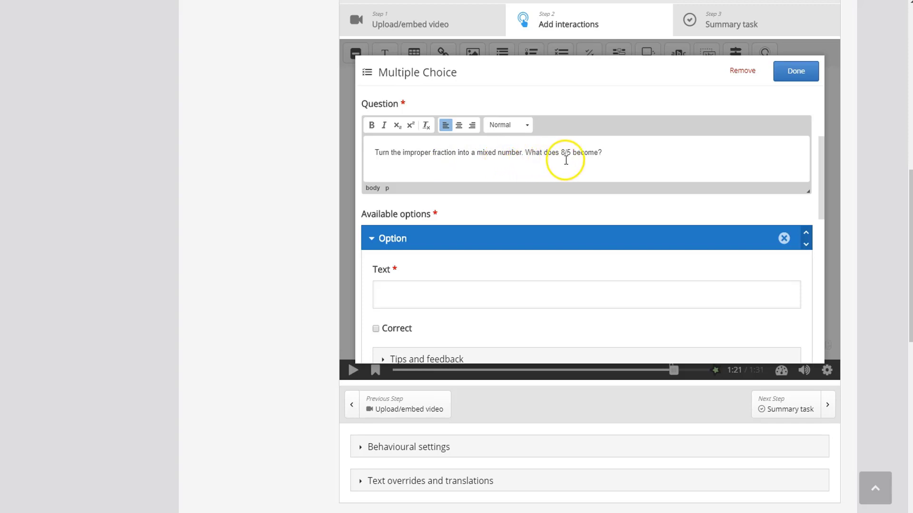
key(Tab)
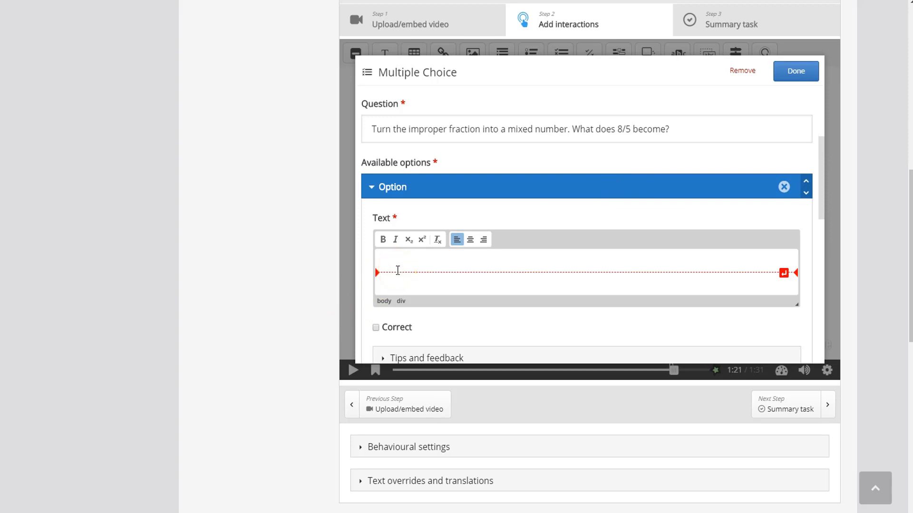
scroll(402, 242, down, 1)
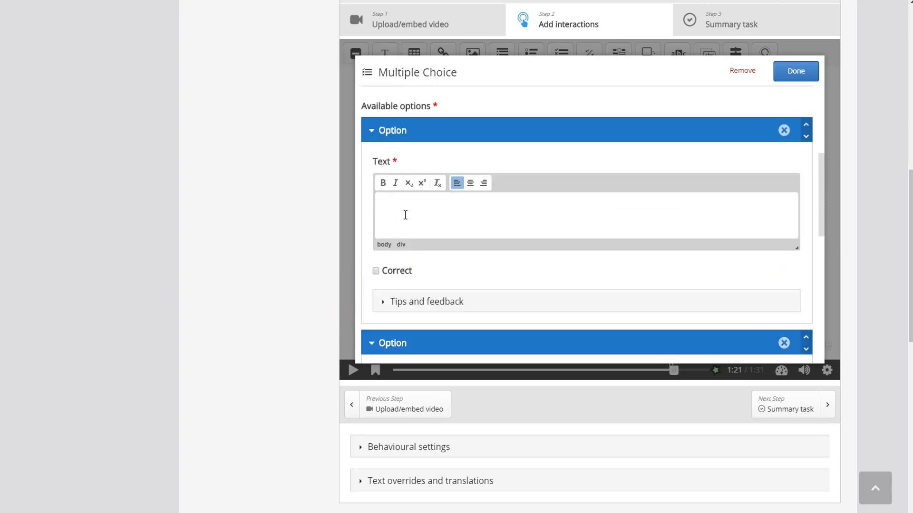
- Enter the first three answer options: 1 3/5, 1 5/3 and 5 1/8
text(1 3/5)
scroll(405, 214, down, 3)
click(547, 295)
text(1 5/3)
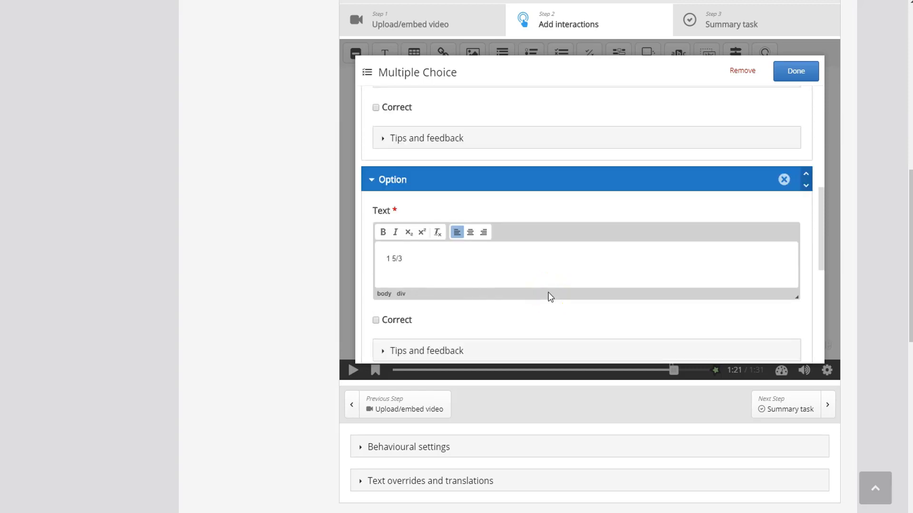
scroll(422, 230, down, 3)
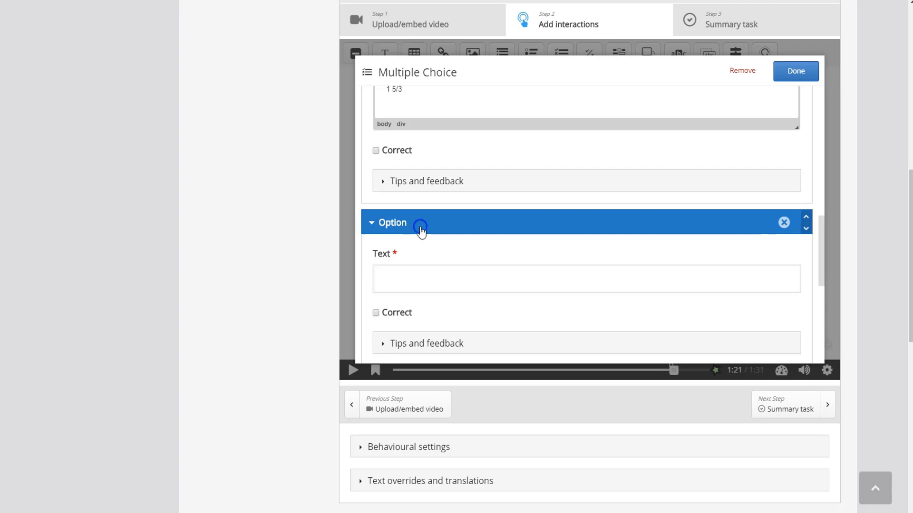
click(433, 279)
click(508, 270)
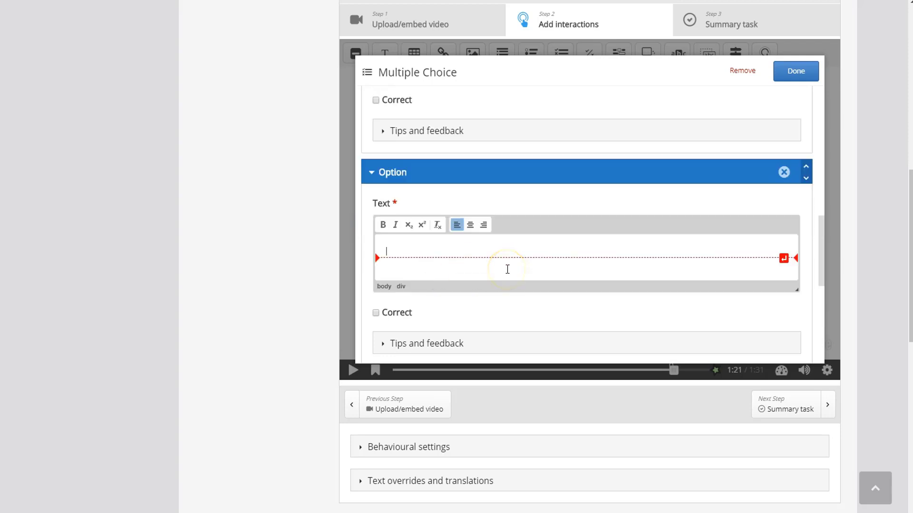
text(5 1/8)
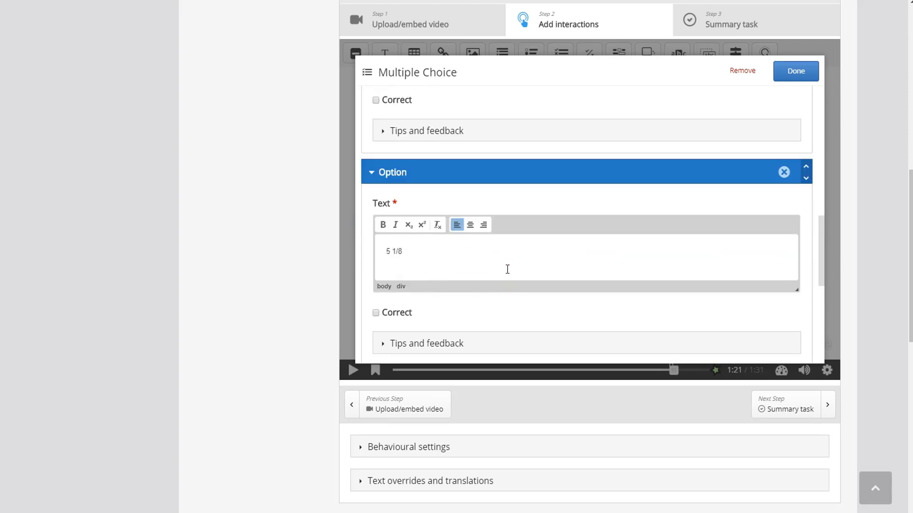
- Add a fourth answer option, 1 5/8
scroll(475, 278, down, 3)
click(430, 285)
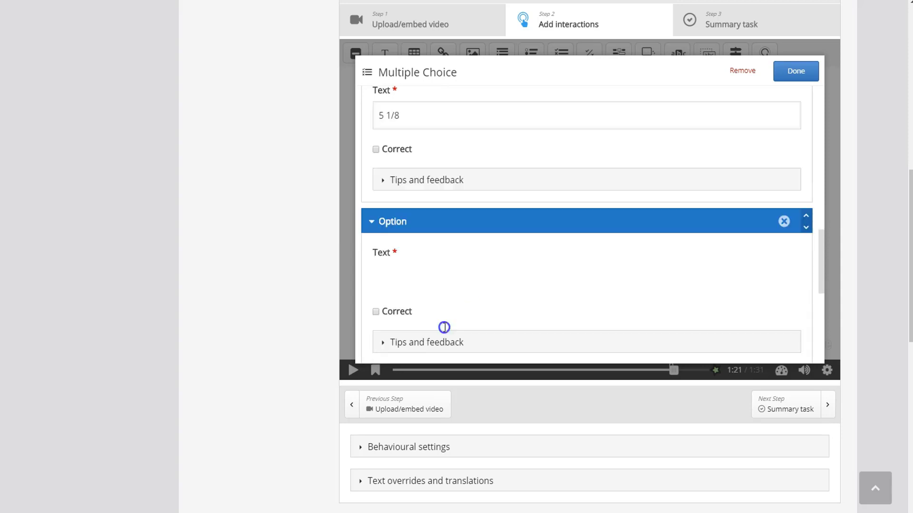
click(421, 302)
text(1 5/8)
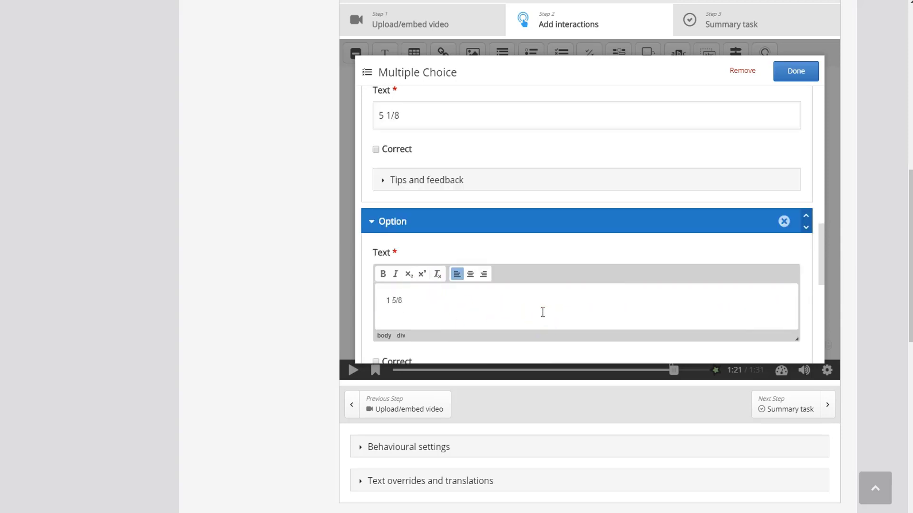
click(569, 249)
scroll(568, 249, up, 10)
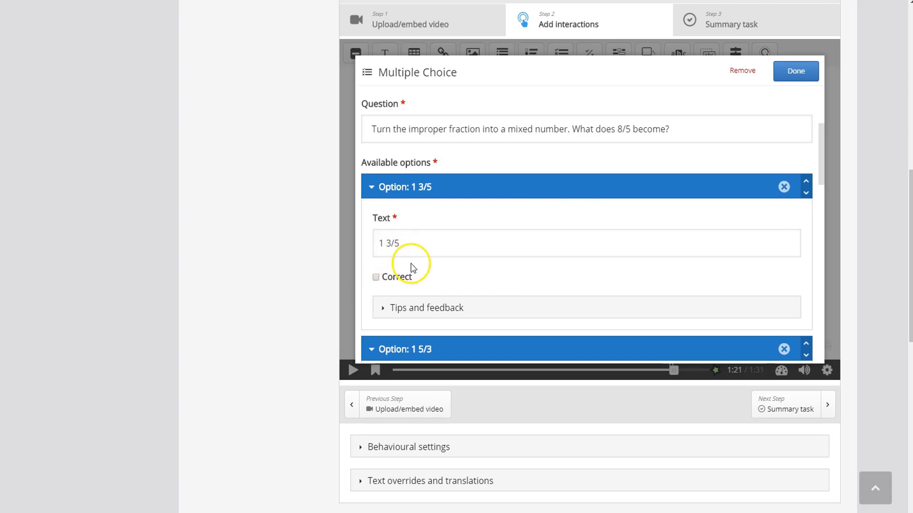
- Mark 1 3/5 correct, finish the question, and stretch it across the video from 0,0
click(376, 277)
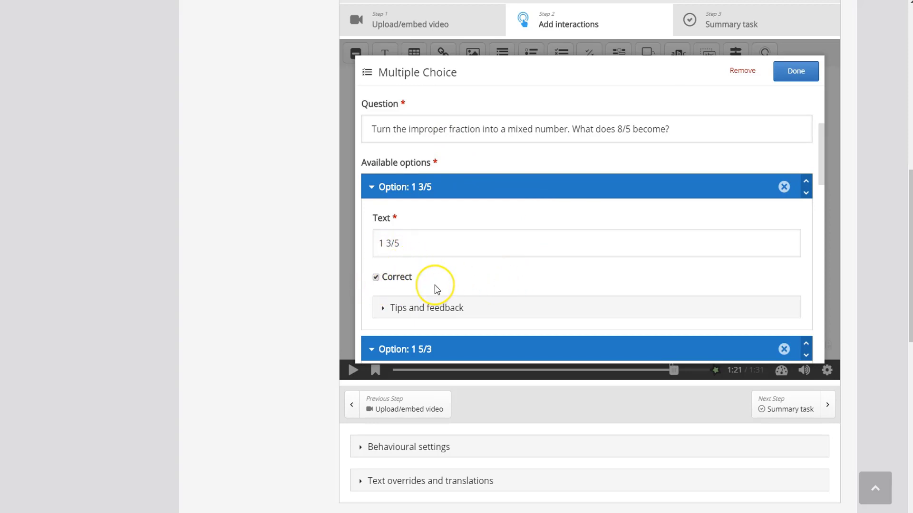
scroll(434, 285, up, 3)
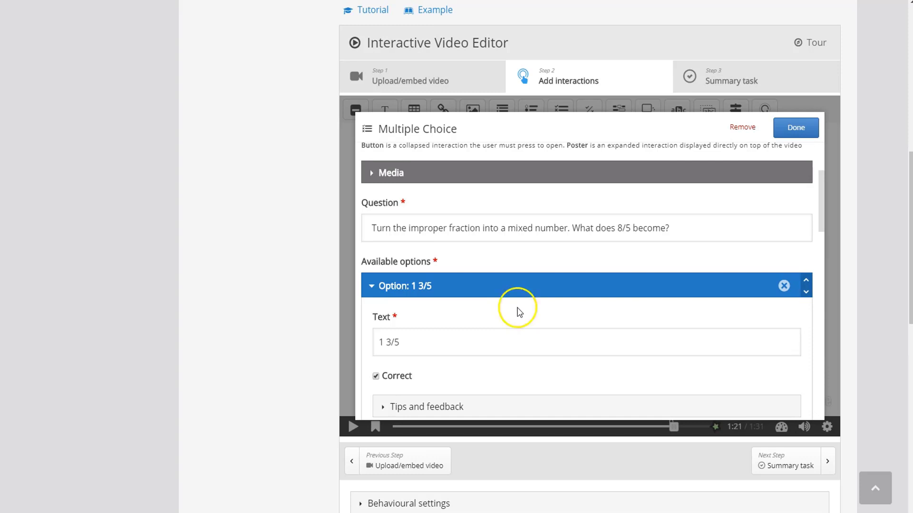
click(800, 129)
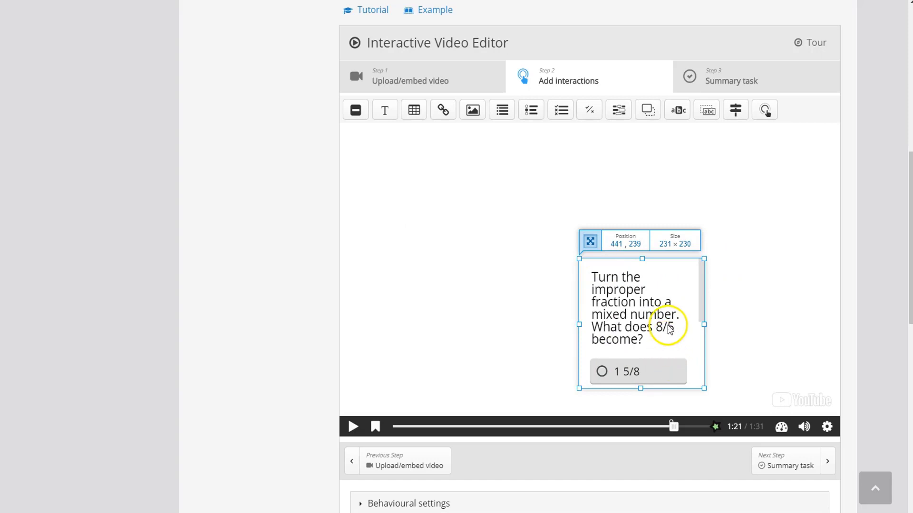
drag(648, 310, 412, 177)
drag(465, 254, 856, 428)
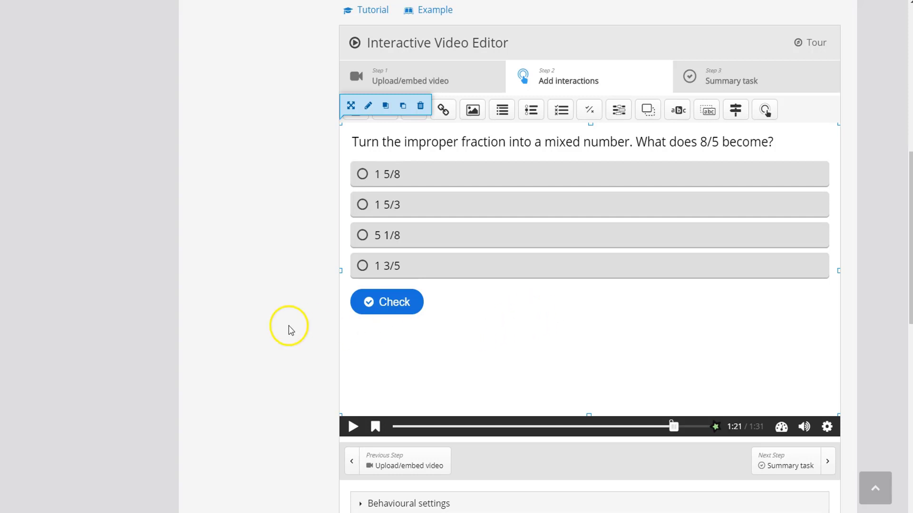
- Save the activity with Save and display to view the fractions video page
scroll(280, 328, down, 8)
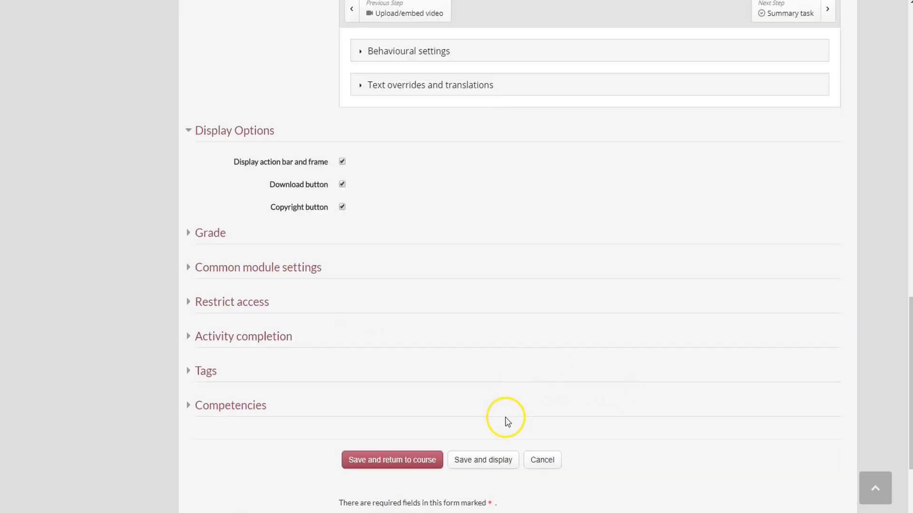
click(488, 463)
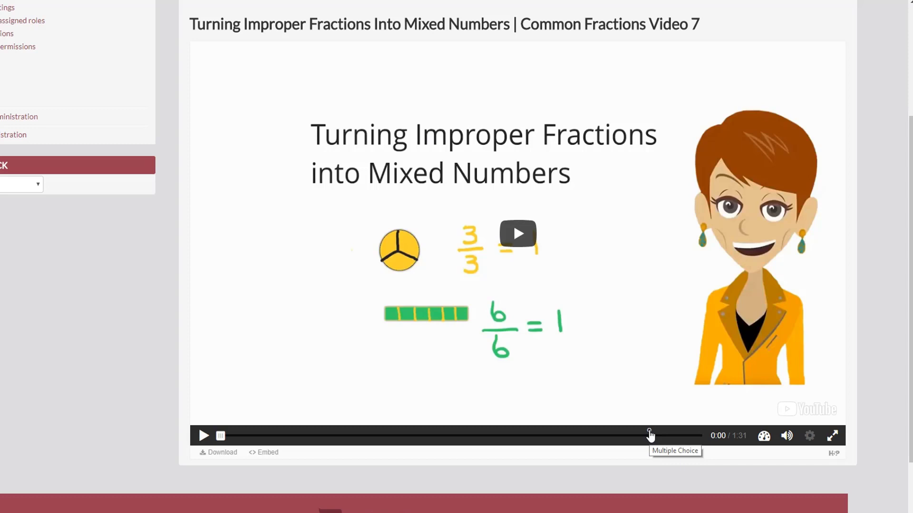
- Jump to the 1:21 question, answer 1 3/5 for a 1/1 score, then return to Fractions
click(650, 435)
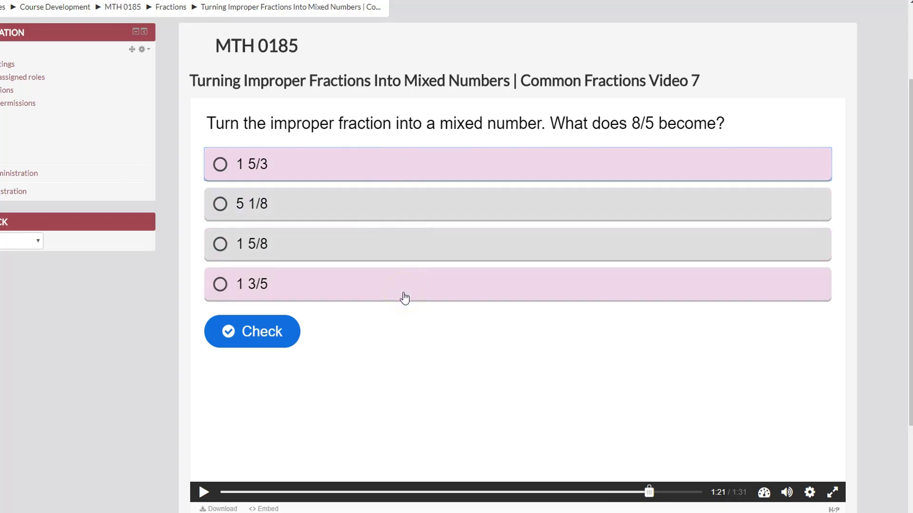
click(404, 299)
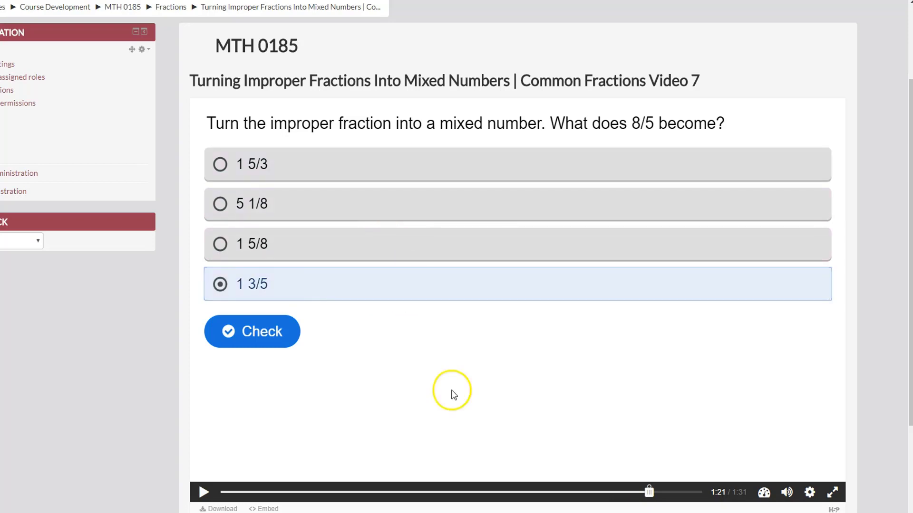
click(265, 333)
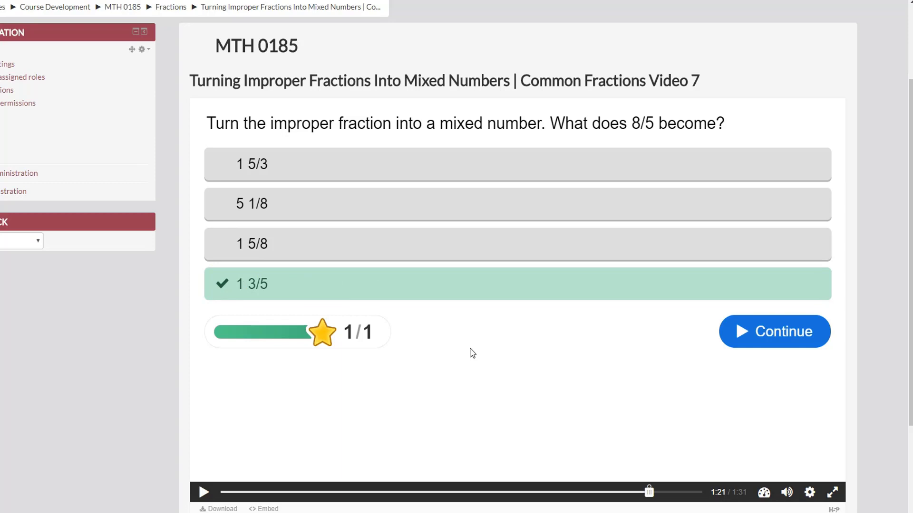
click(178, 7)
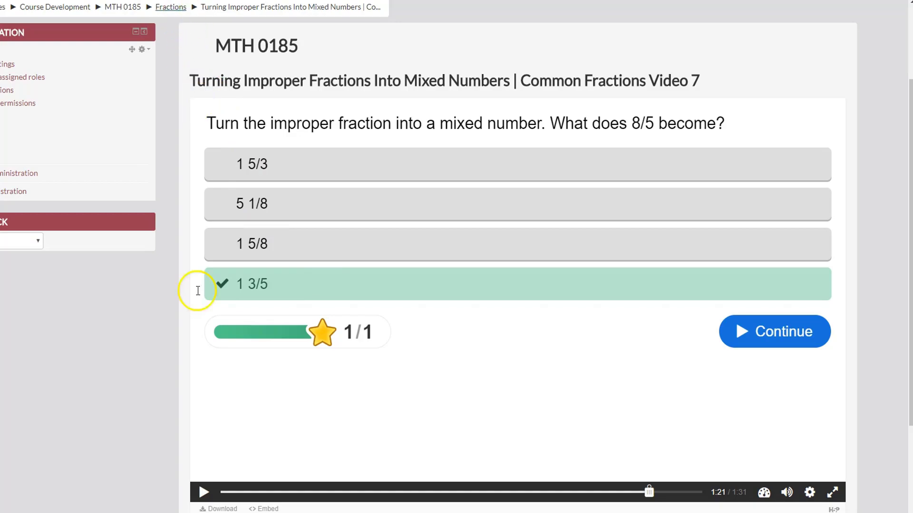